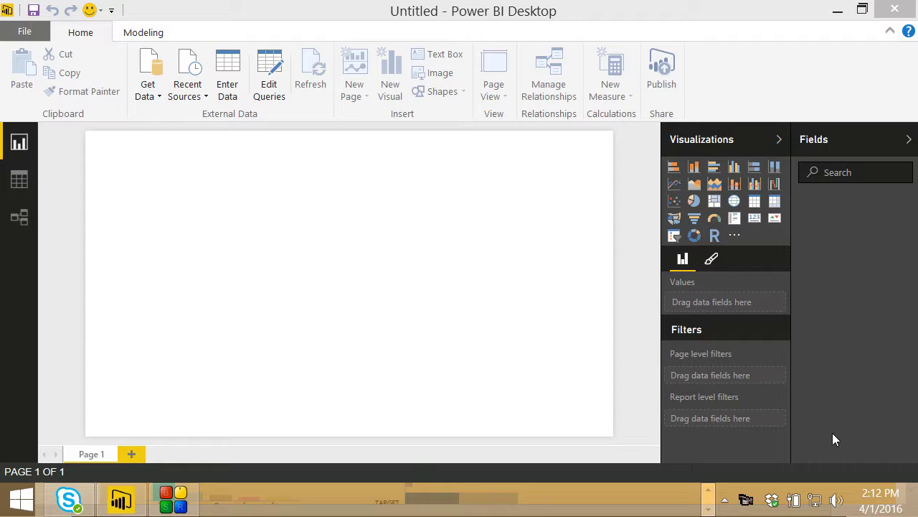
Import the SalesLineItems table from the consulting164 SQL Server's TWO database, found by searching 'salesline'
{"action": "left_click", "coordinate": [147, 94]}
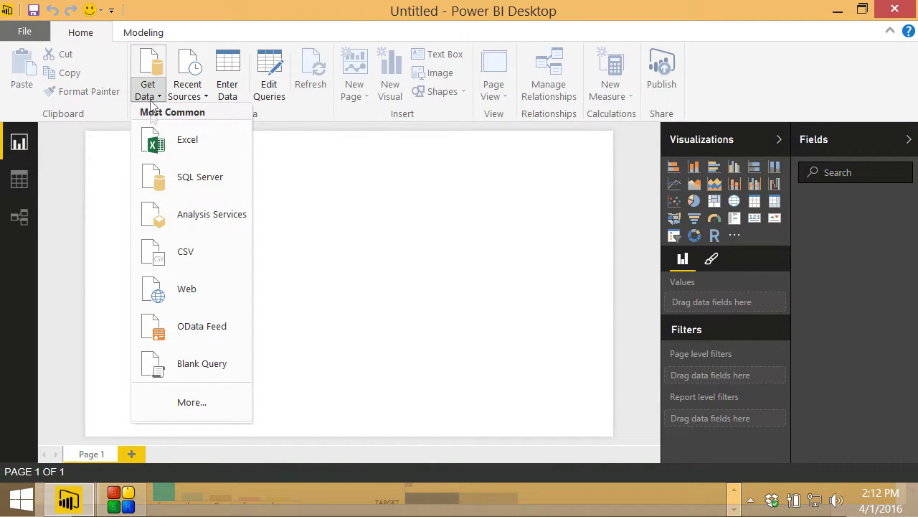
{"action": "left_click", "coordinate": [162, 184]}
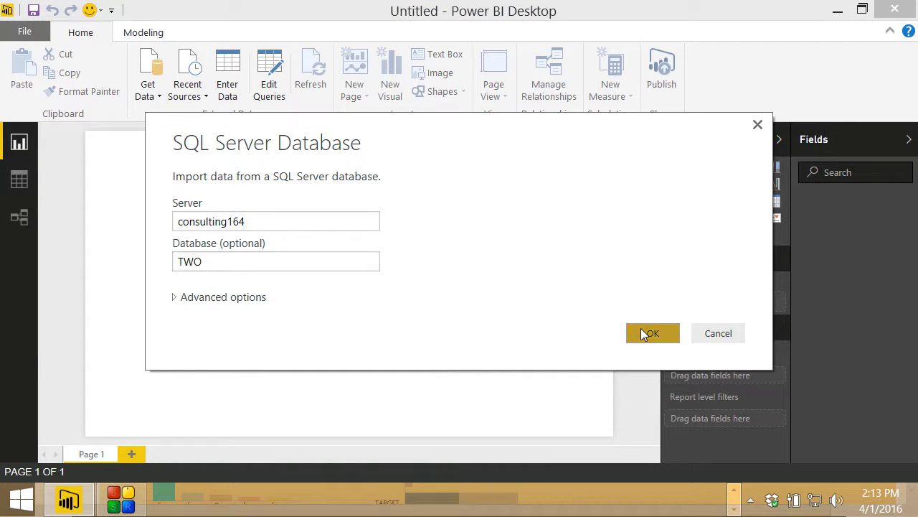
{"action": "left_click", "coordinate": [643, 331]}
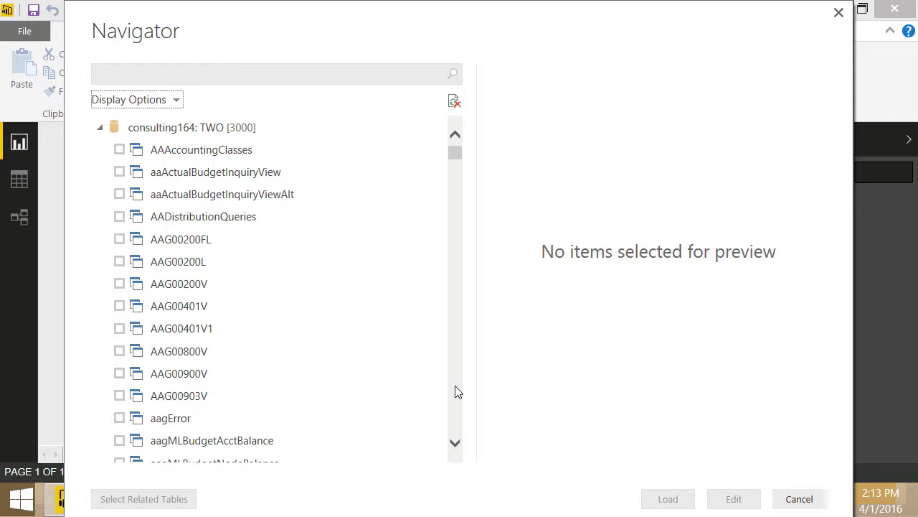
{"action": "left_click", "coordinate": [163, 73]}
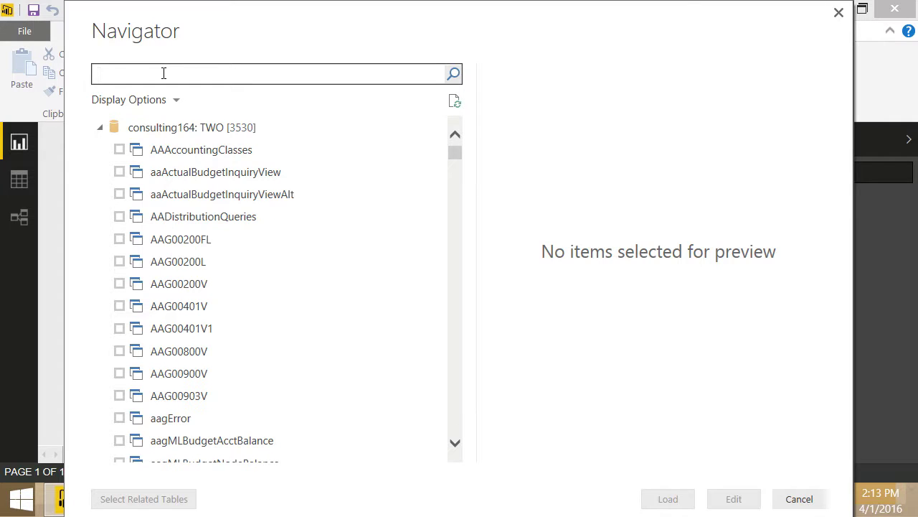
{"action": "type", "text": "salesline"}
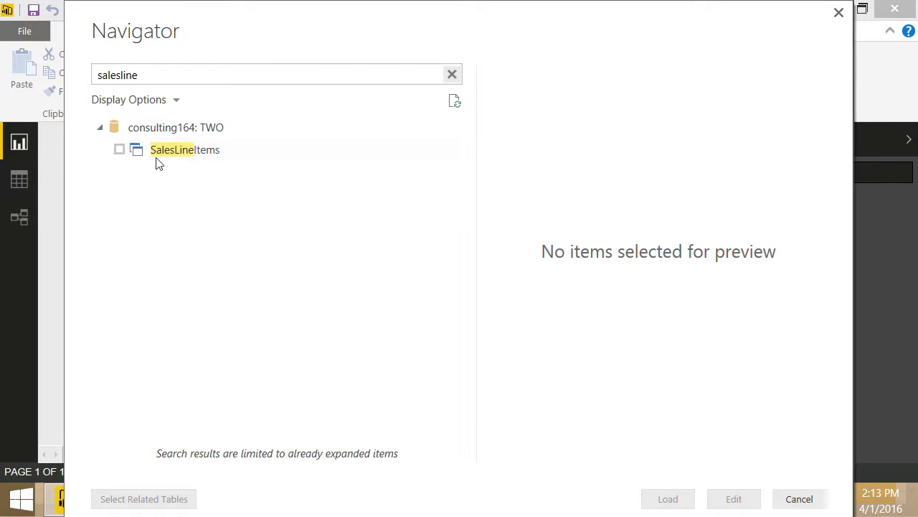
{"action": "left_click", "coordinate": [120, 151]}
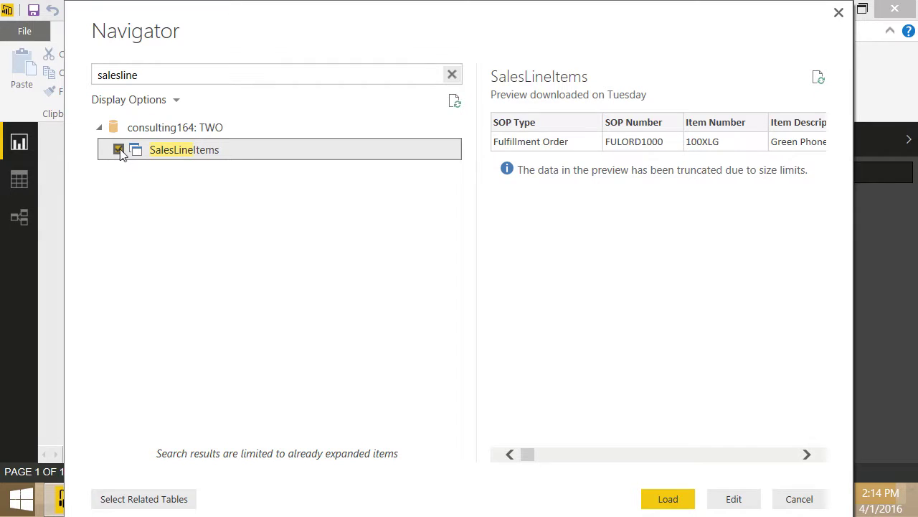
{"action": "left_click", "coordinate": [667, 498]}
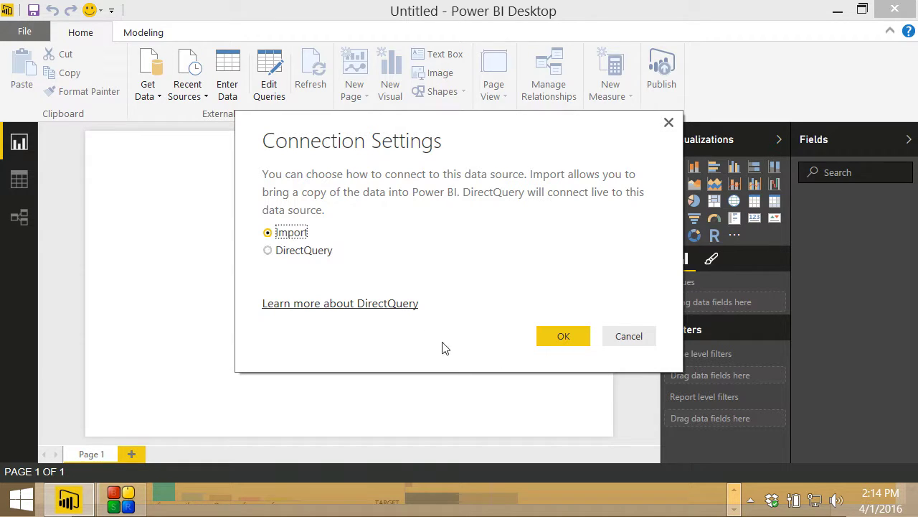
{"action": "left_click", "coordinate": [555, 337]}
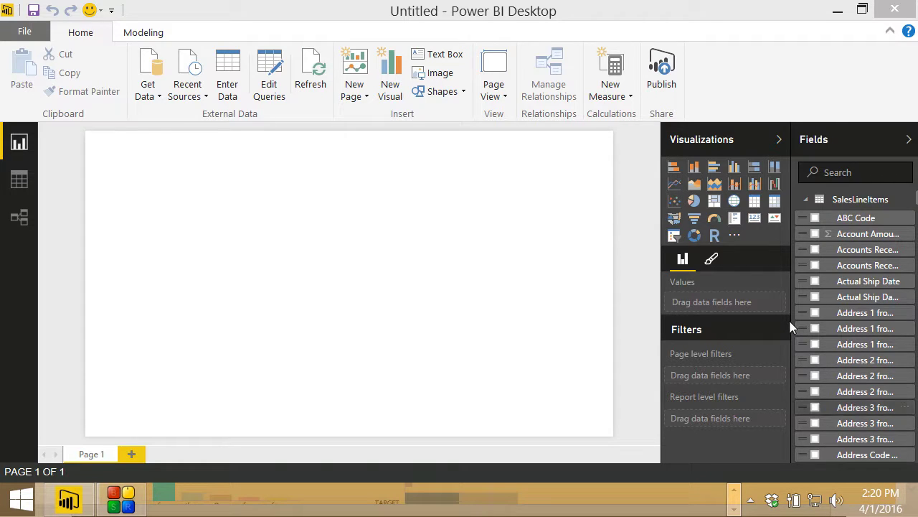
Plot Extended Price by Customer Name as a column chart and enlarge it across the canvas
{"action": "left_click_drag", "start_coordinate": [789, 323], "coordinate": [716, 319]}
{"action": "scroll", "coordinate": [817, 330], "scroll_direction": "down", "scroll_amount": 10}
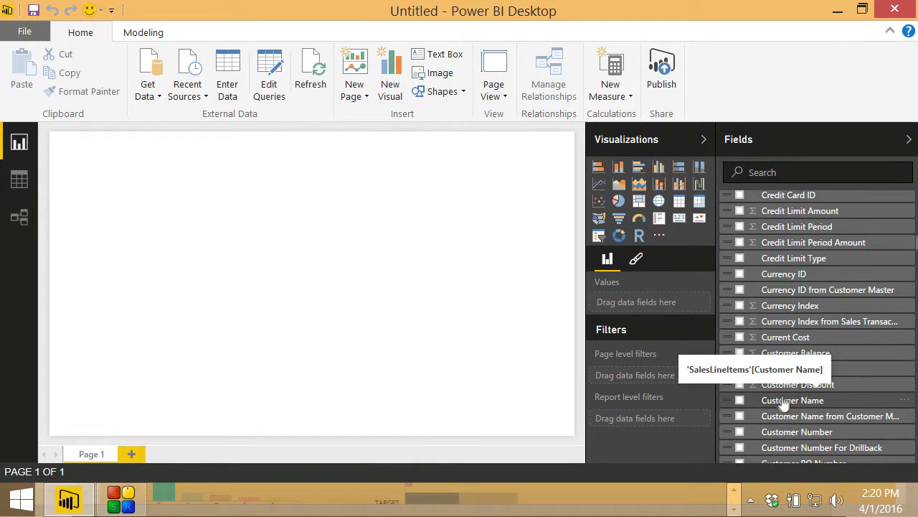
{"action": "left_click_drag", "start_coordinate": [779, 405], "coordinate": [381, 251]}
{"action": "scroll", "coordinate": [878, 379], "scroll_direction": "down", "scroll_amount": 10}
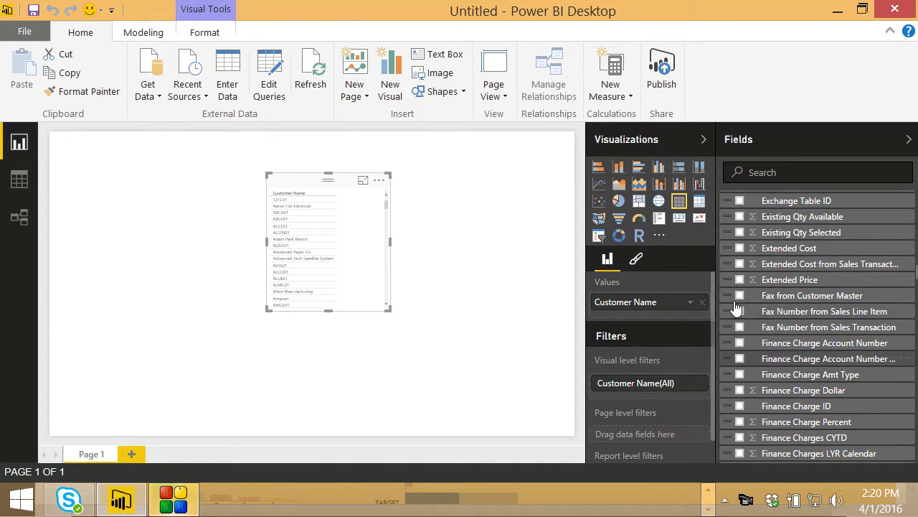
{"action": "left_click_drag", "start_coordinate": [788, 282], "coordinate": [340, 257]}
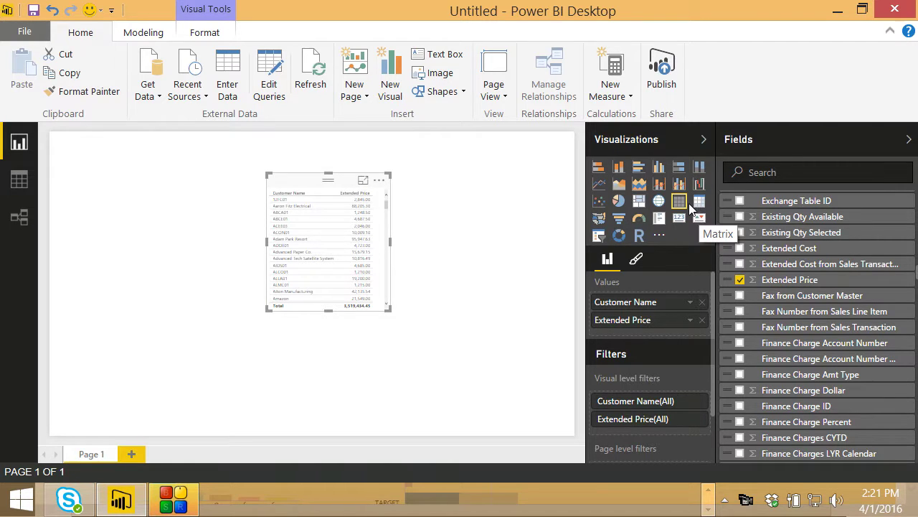
{"action": "left_click", "coordinate": [620, 173]}
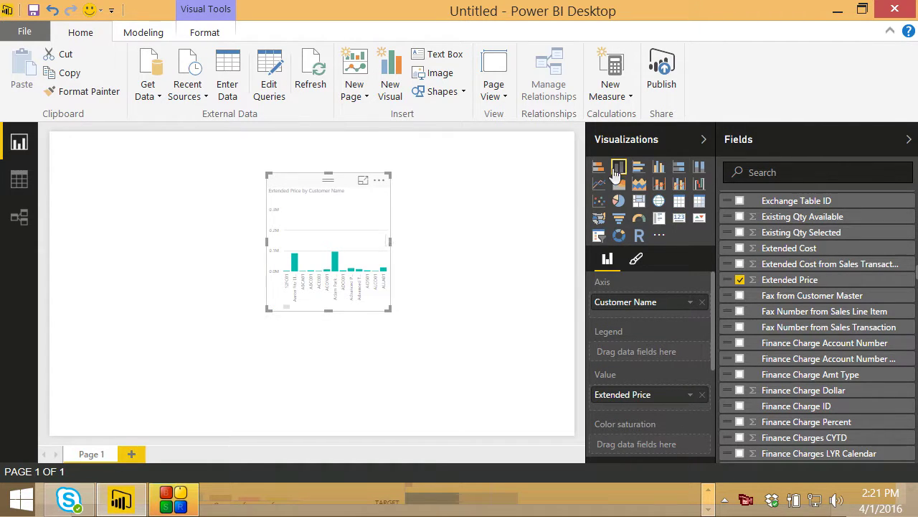
{"action": "left_click_drag", "start_coordinate": [267, 175], "coordinate": [71, 145]}
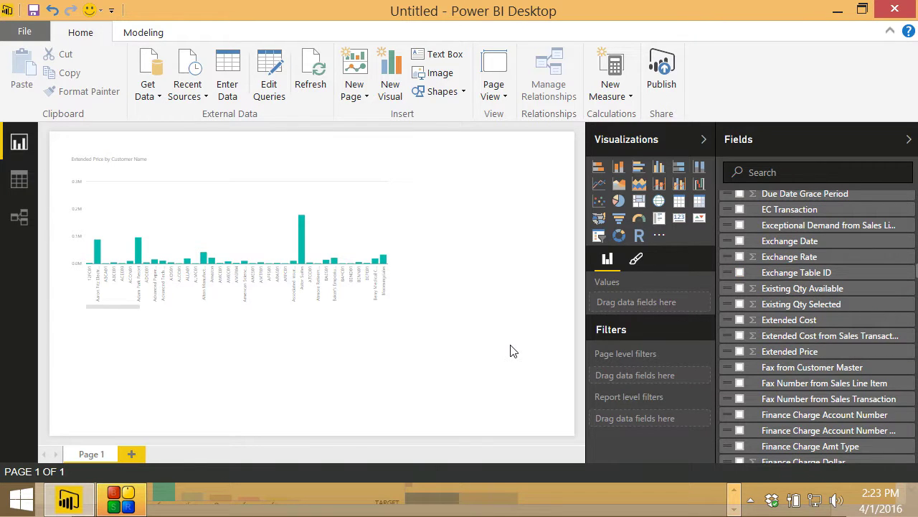
Create a second column chart of Extended Price by Item Description below the first
{"action": "left_click_drag", "start_coordinate": [788, 352], "coordinate": [464, 290]}
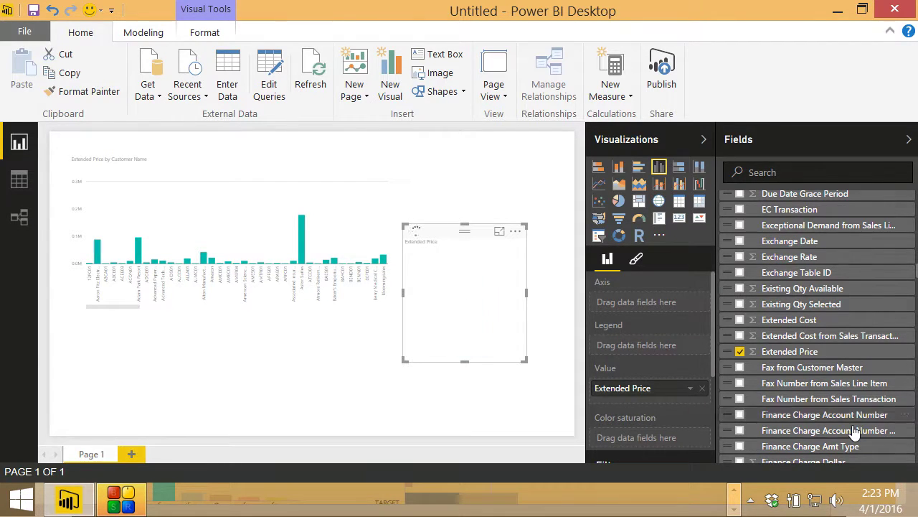
{"action": "scroll", "coordinate": [854, 431], "scroll_direction": "down", "scroll_amount": 12}
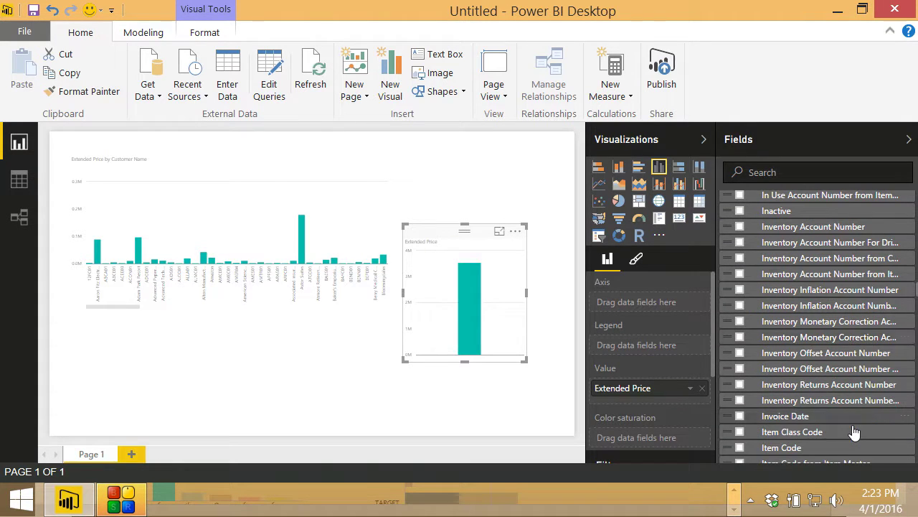
{"action": "scroll", "coordinate": [854, 431], "scroll_direction": "down", "scroll_amount": 4}
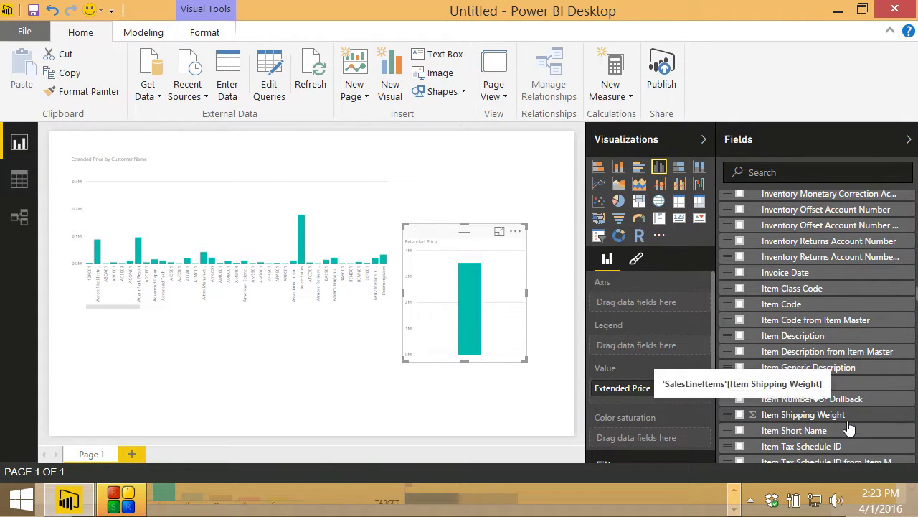
{"action": "left_click_drag", "start_coordinate": [788, 343], "coordinate": [425, 317]}
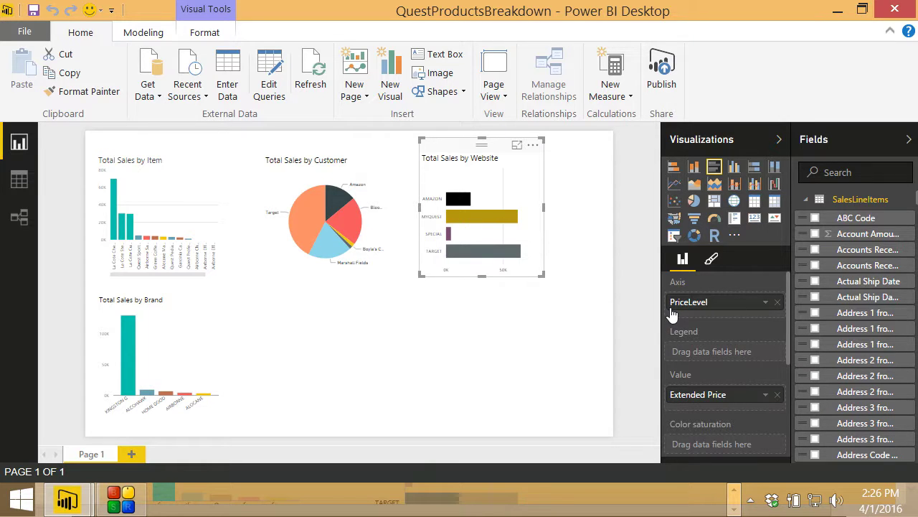
Scroll down to review the four sales charts in QuestProductsBreakdown
{"action": "scroll", "coordinate": [771, 381], "scroll_direction": "down", "scroll_amount": 5}
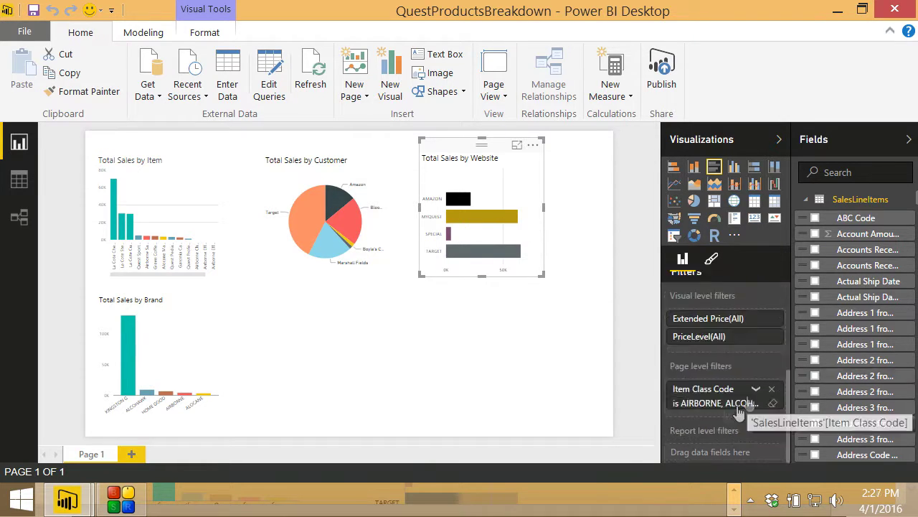
Expand the Item Class Code page filter and show the website chart's Data colors settings
{"action": "left_click", "coordinate": [691, 406]}
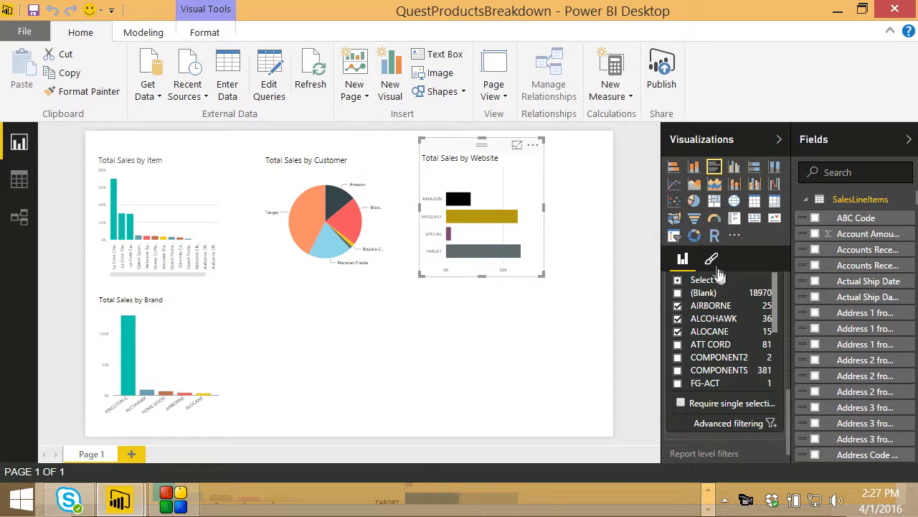
{"action": "left_click", "coordinate": [712, 263]}
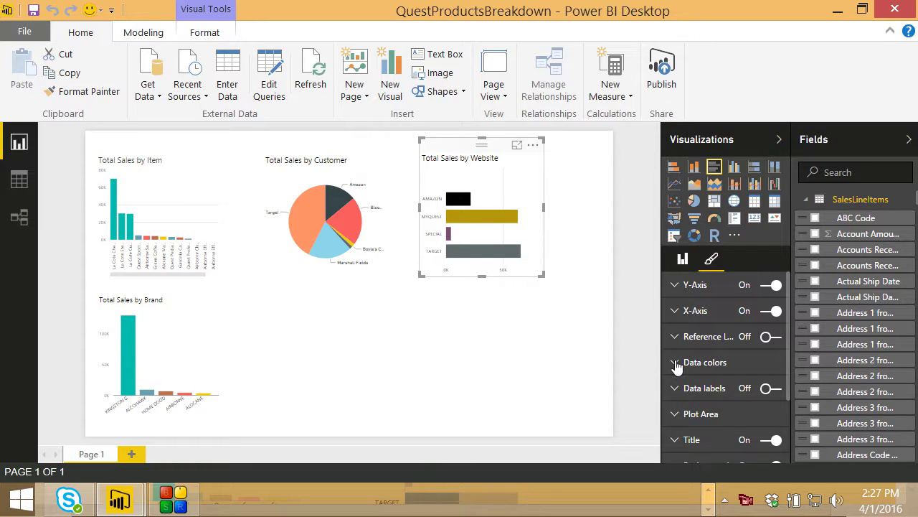
{"action": "left_click", "coordinate": [676, 364]}
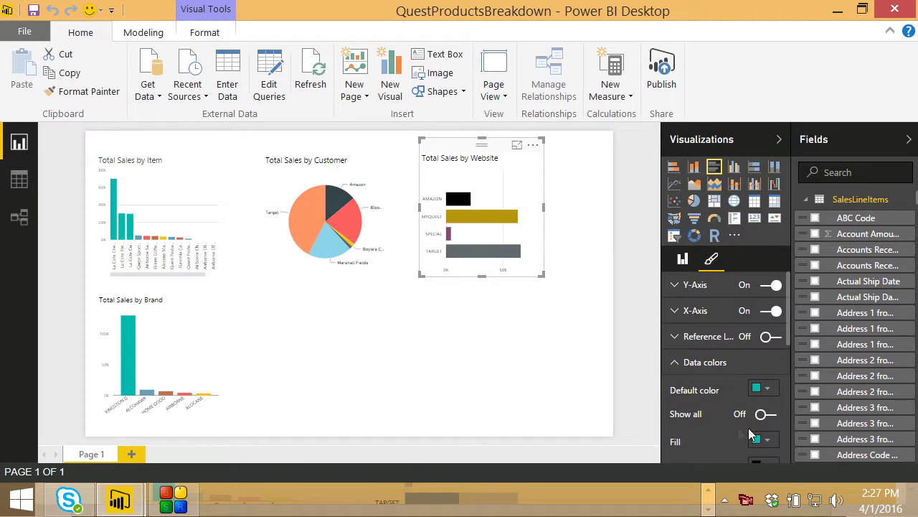
{"action": "scroll", "coordinate": [748, 428], "scroll_direction": "down", "scroll_amount": 4}
{"action": "scroll", "coordinate": [736, 428], "scroll_direction": "up", "scroll_amount": 2}
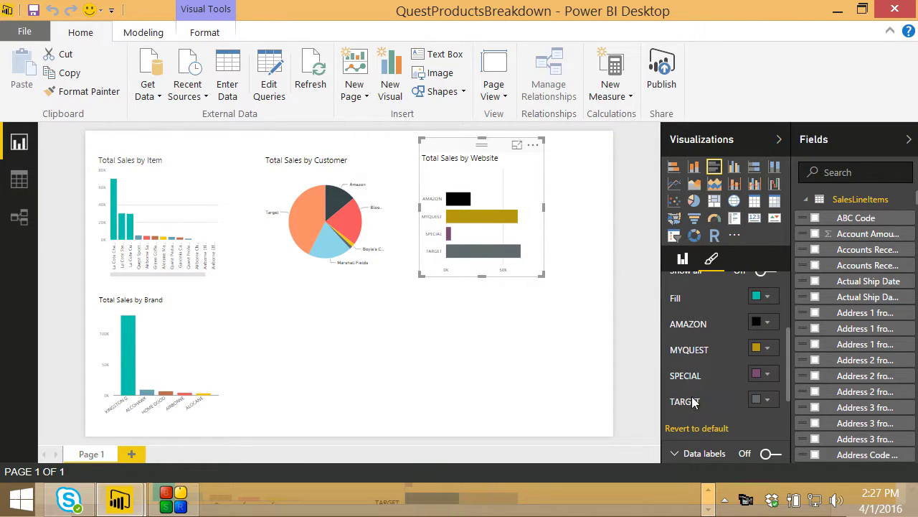
{"action": "scroll", "coordinate": [710, 391], "scroll_direction": "up", "scroll_amount": 2}
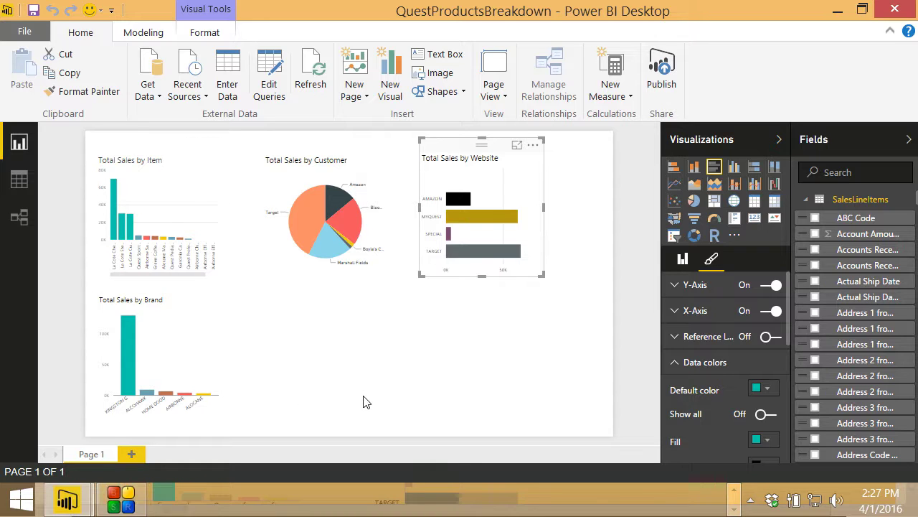
Deselect the website chart and select the KINGSTON brand bar to cross-highlight other charts
{"action": "left_click", "coordinate": [426, 410]}
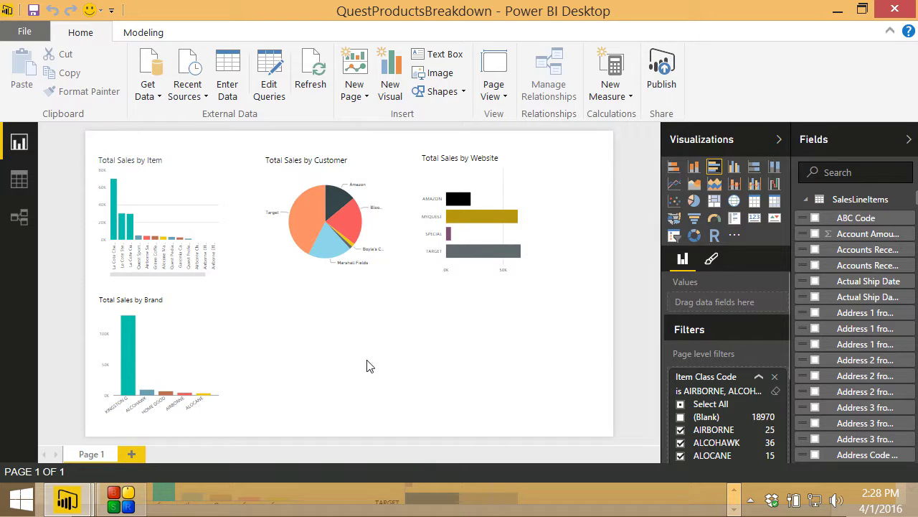
{"action": "left_click", "coordinate": [127, 356]}
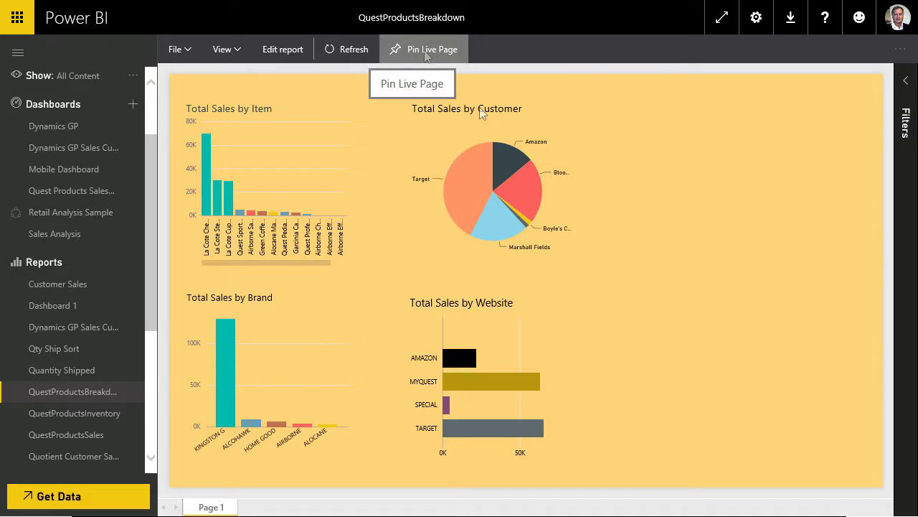
Pin the QuestProductsBreakdown page live to a new dashboard called 'Demo Dashboard'
{"action": "mouse_move", "coordinate": [515, 165]}
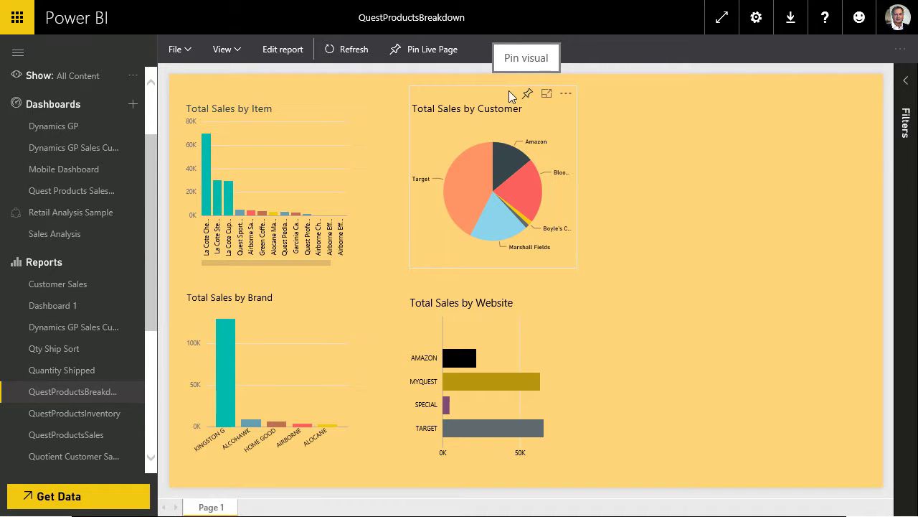
{"action": "left_click", "coordinate": [424, 49]}
{"action": "left_click", "coordinate": [488, 252]}
{"action": "type", "text": "Demo Dashboard"}
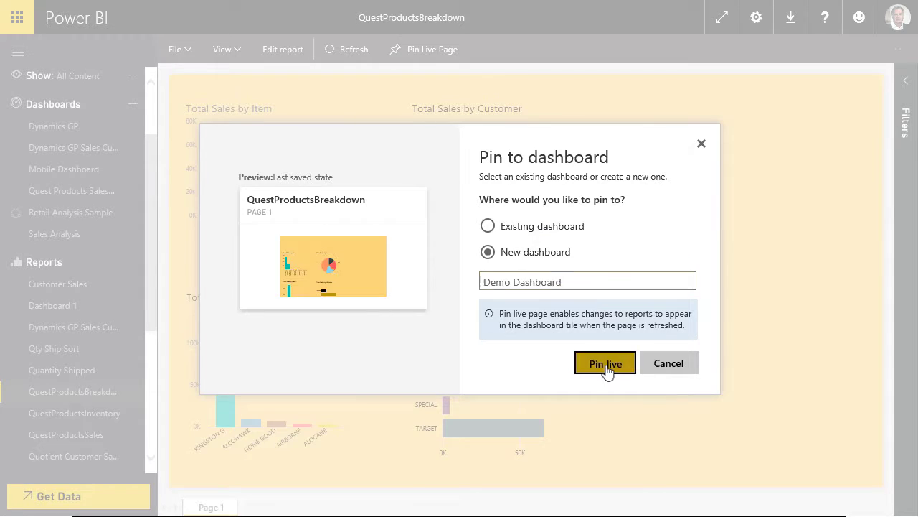
{"action": "left_click", "coordinate": [607, 365]}
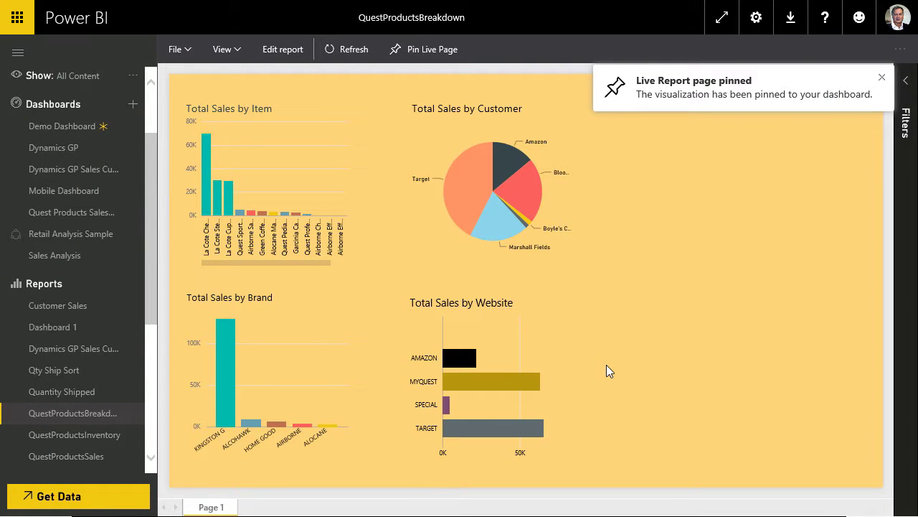
Open Demo Dashboard and select the KINGSTON bar in Total Sales by Brand
{"action": "left_click", "coordinate": [56, 129]}
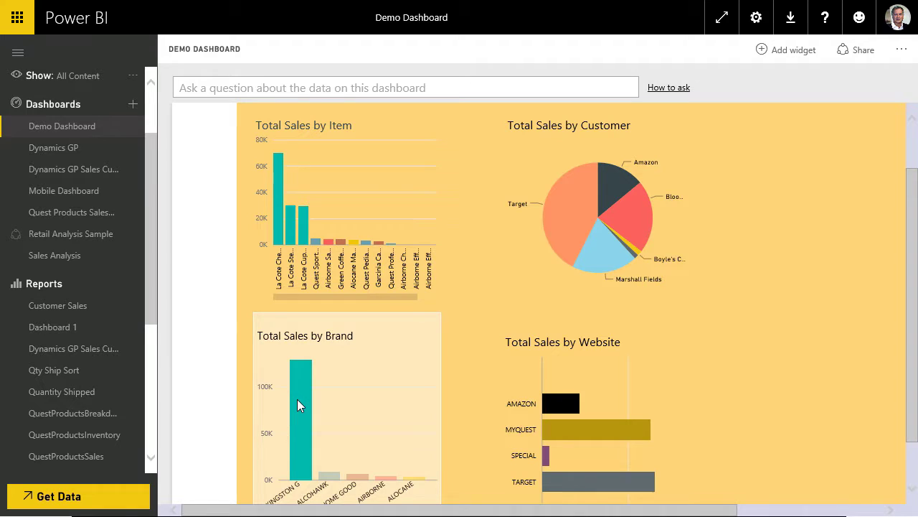
{"action": "left_click", "coordinate": [297, 399]}
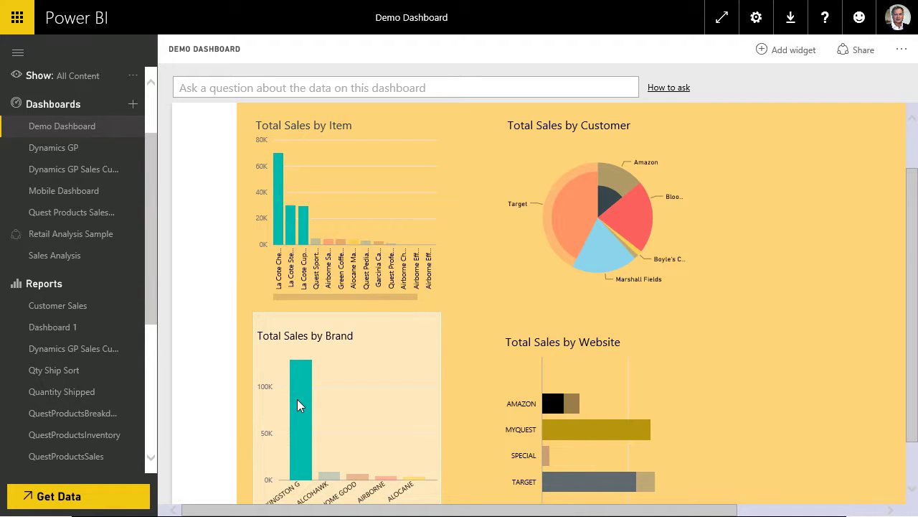